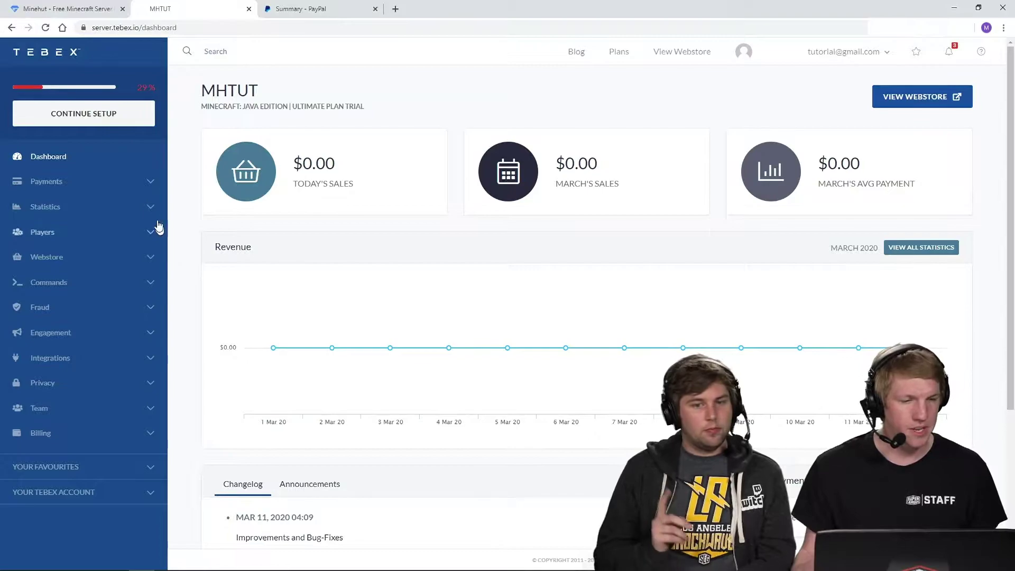
- Go to Payments > Payment Gateways and choose PayPal as the first gateway to set up
{"action": "left_click", "coordinate": [148, 183]}
{"action": "left_click", "coordinate": [83, 285]}
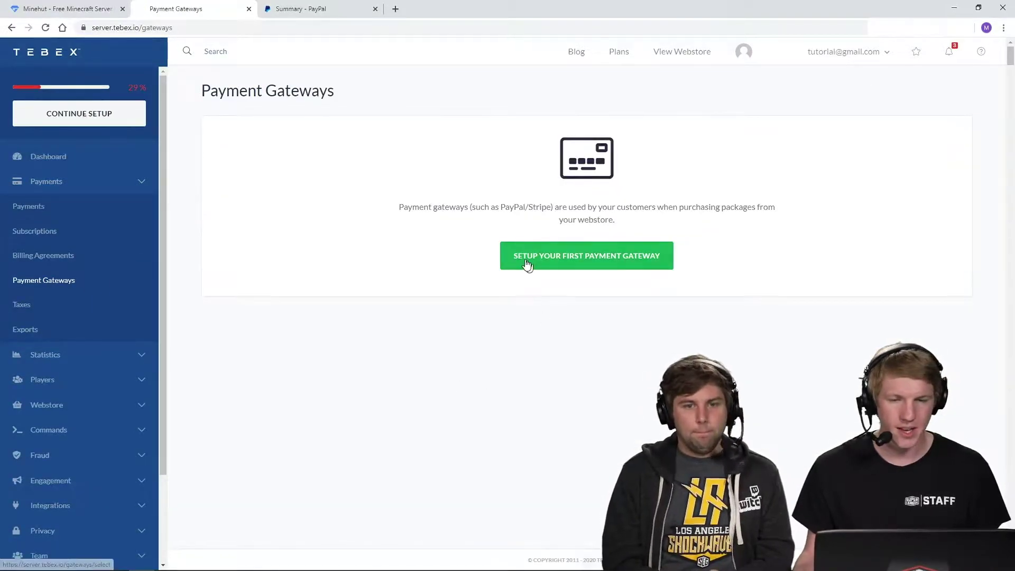
{"action": "left_click", "coordinate": [528, 255]}
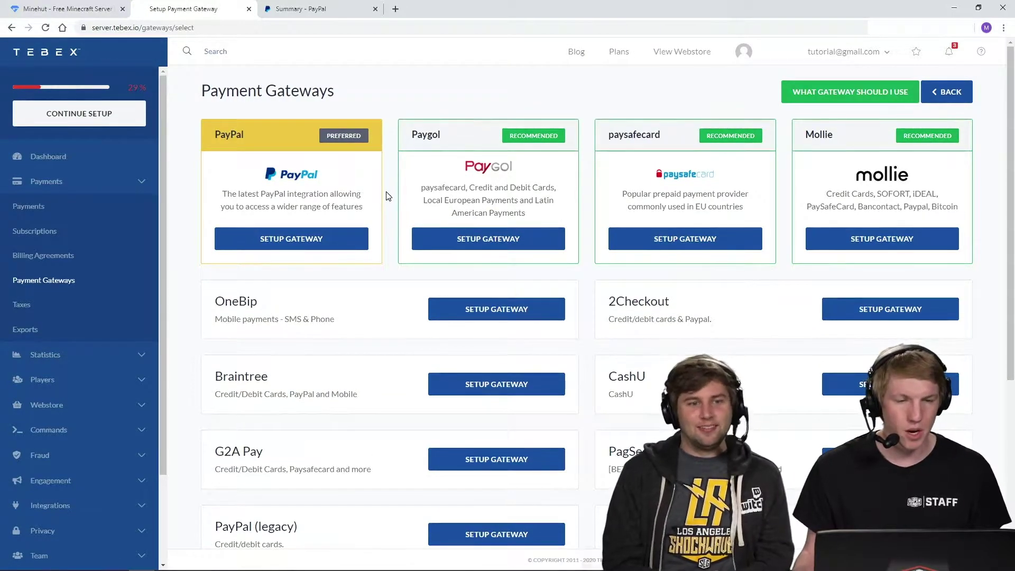
{"action": "left_click", "coordinate": [317, 242]}
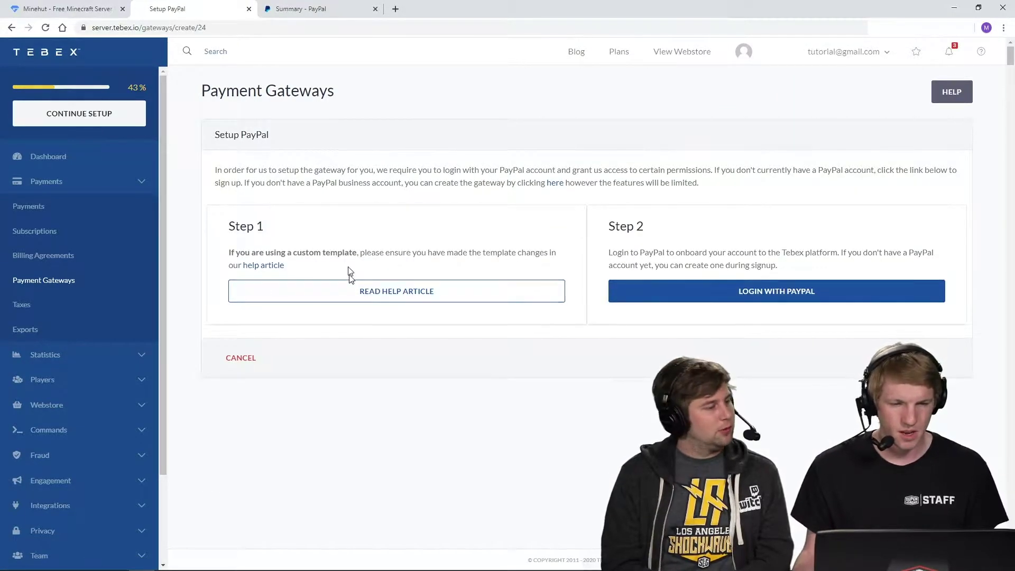
- Read the Step 1 template note on the Setup PayPal page and launch the PayPal login
{"action": "triple_click", "coordinate": [407, 253]}
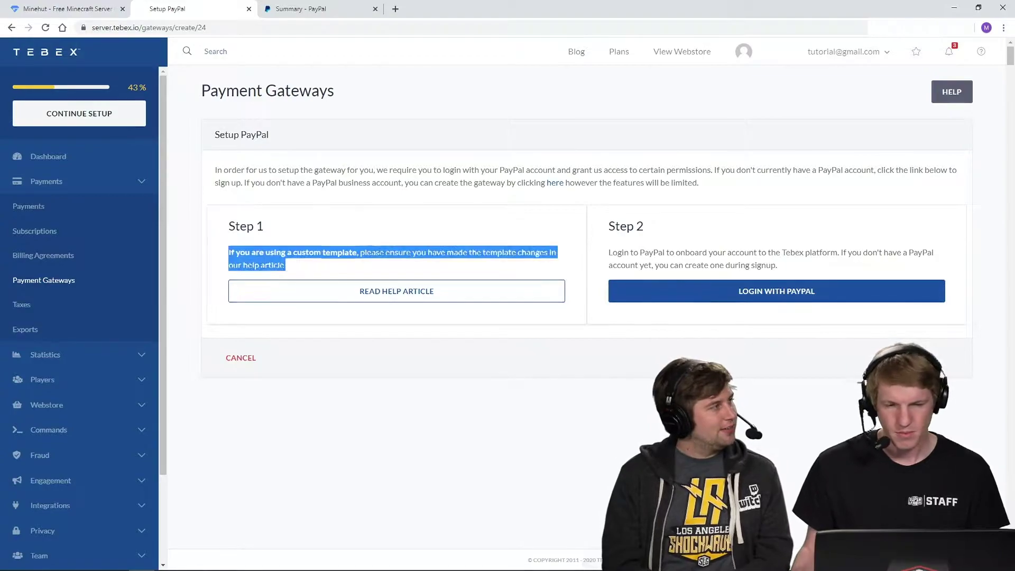
{"action": "left_click", "coordinate": [412, 251]}
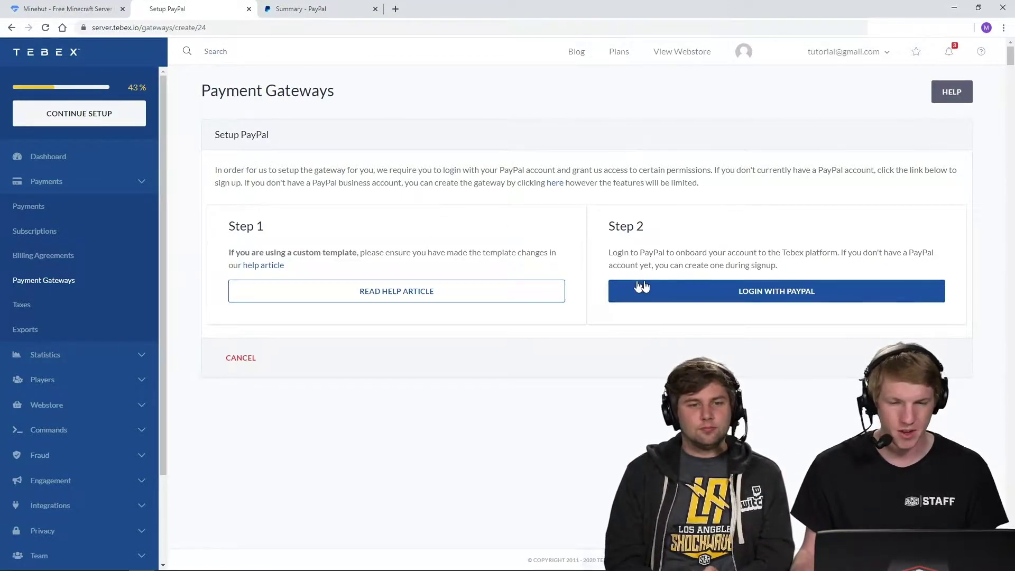
{"action": "left_click", "coordinate": [711, 294]}
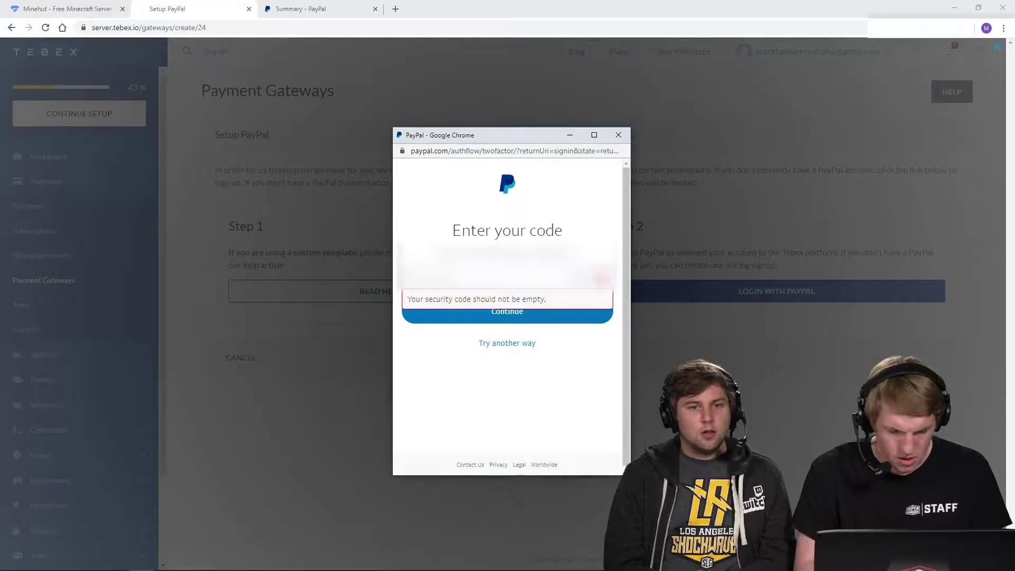
- Enter the PayPal security code and scroll to the Tebex connection request
{"action": "type", "text": "1"}
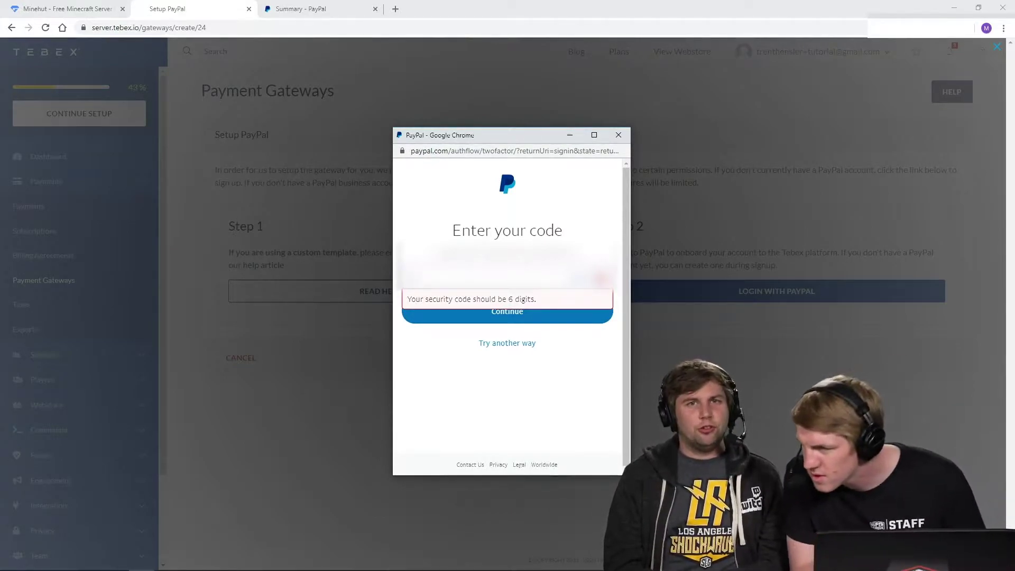
{"action": "type", "text": "6"}
{"action": "key", "text": "Return"}
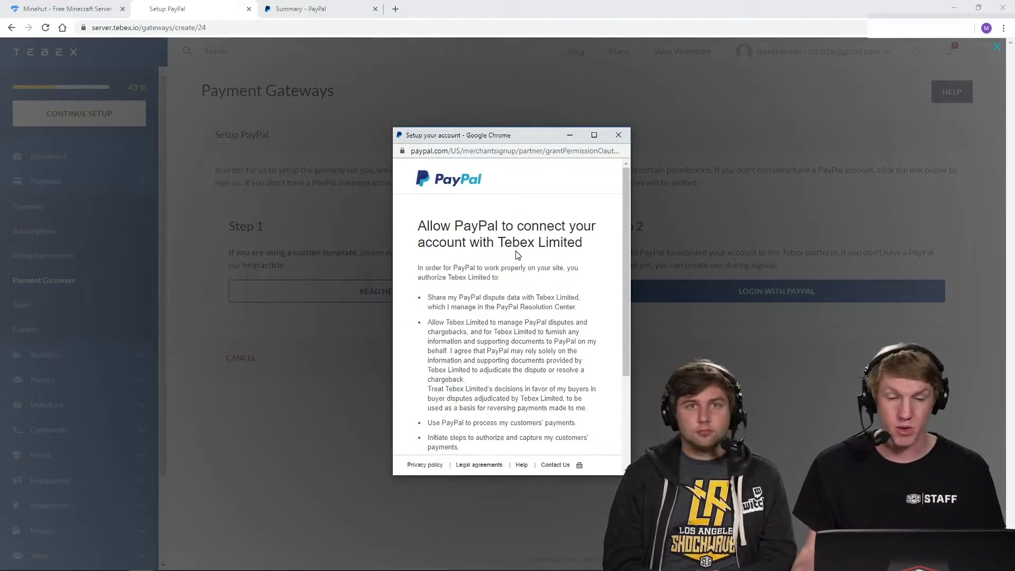
{"action": "scroll", "coordinate": [507, 318], "scroll_direction": "down", "scroll_amount": 3}
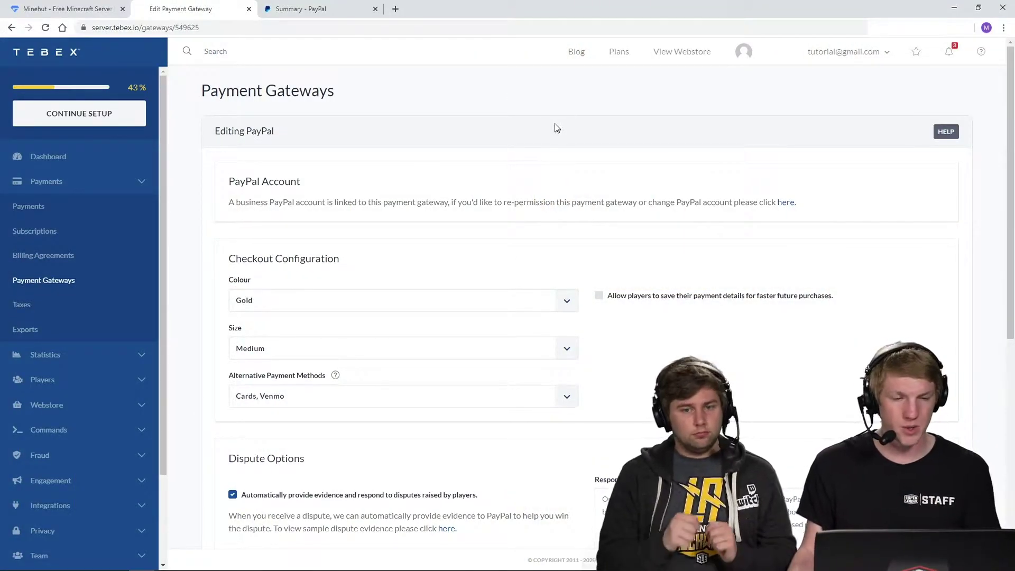
- Review the PayPal checkout options, keeping Gold colour, Medium size, and Cards and Venmo as alternative methods
{"action": "scroll", "coordinate": [476, 129], "scroll_direction": "down", "scroll_amount": 2}
{"action": "left_click", "coordinate": [450, 200]}
{"action": "left_click", "coordinate": [433, 148]}
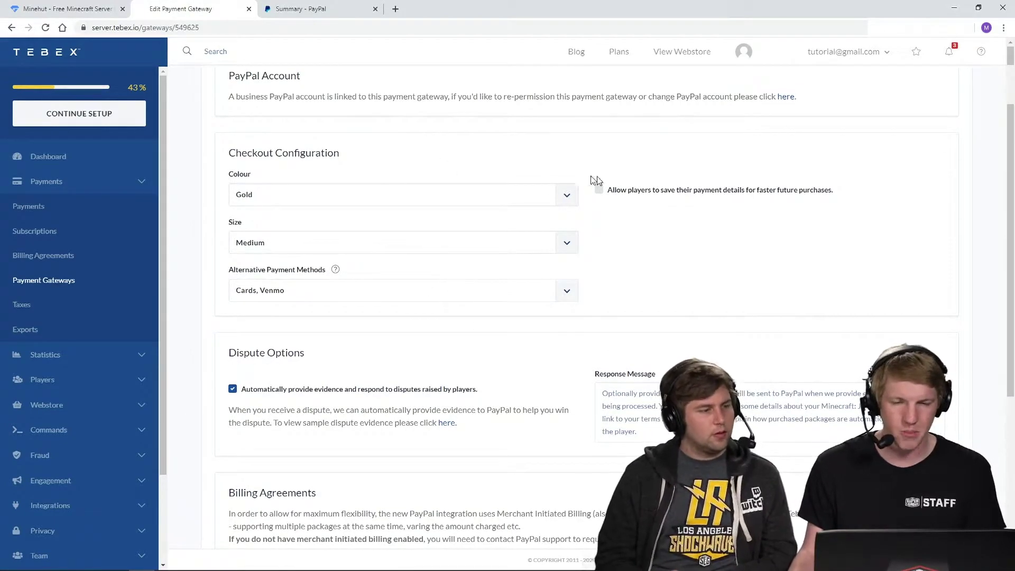
{"action": "mouse_move", "coordinate": [638, 193]}
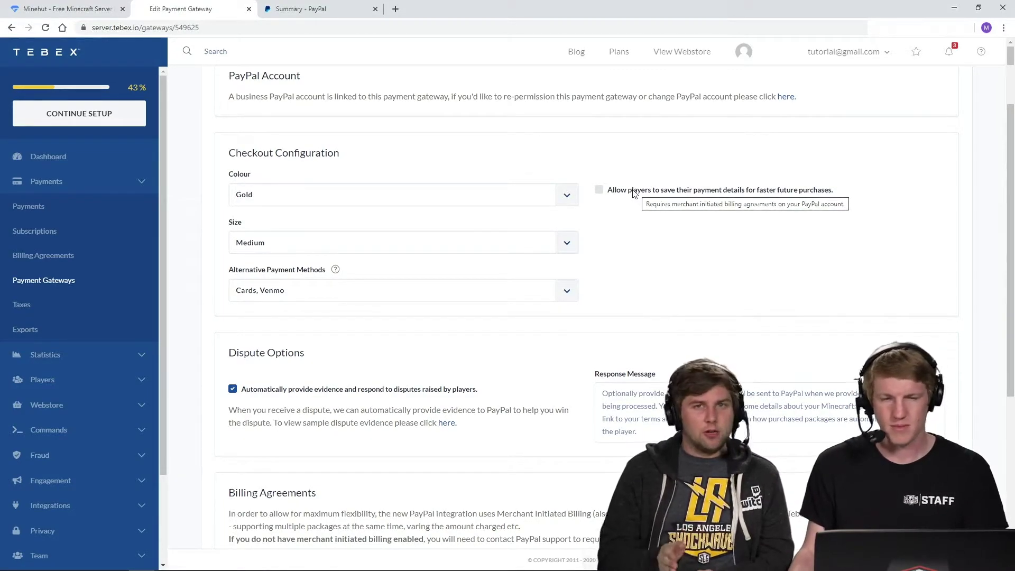
{"action": "left_click", "coordinate": [506, 243]}
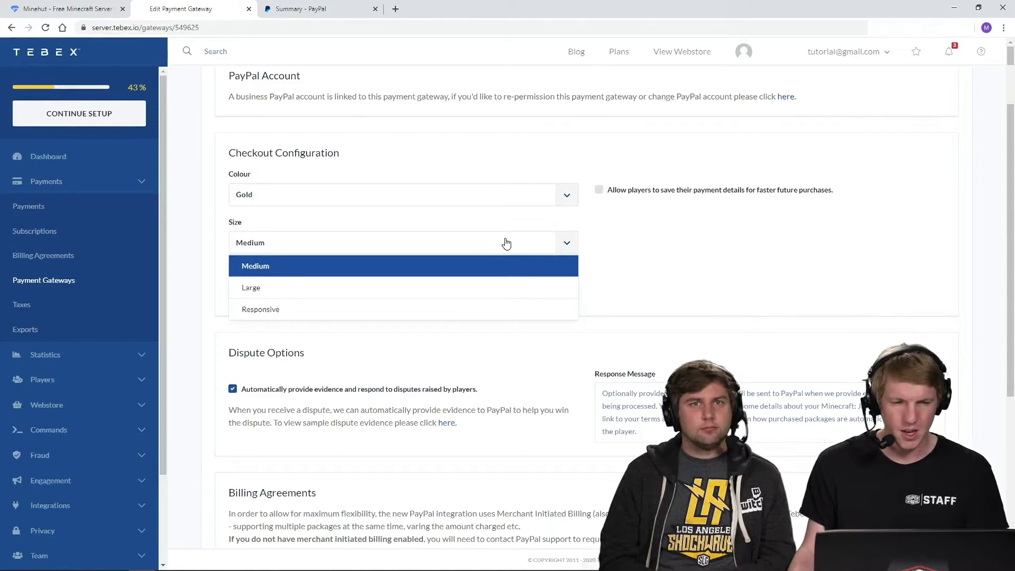
{"action": "left_click", "coordinate": [667, 241]}
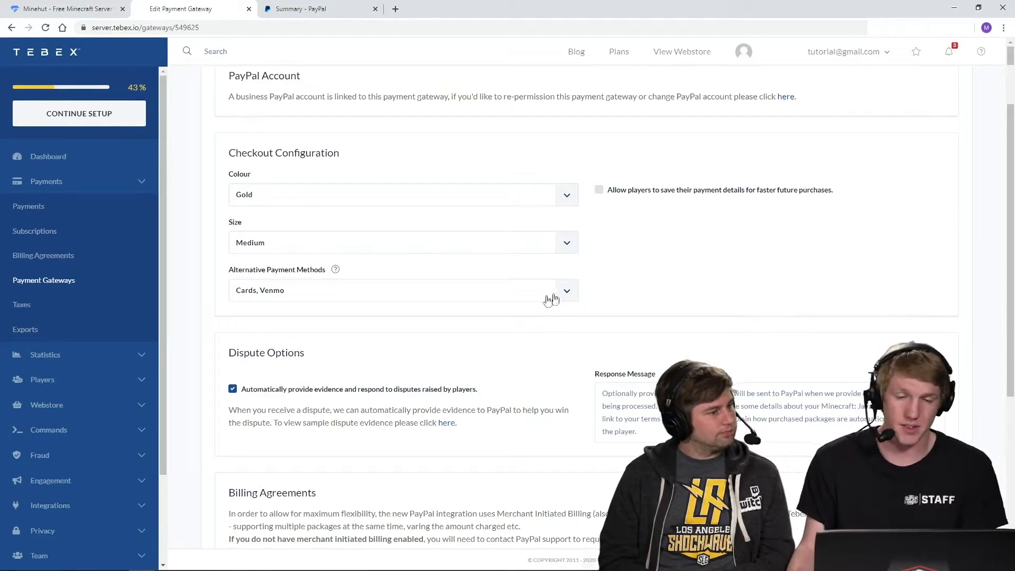
{"action": "left_click", "coordinate": [498, 300]}
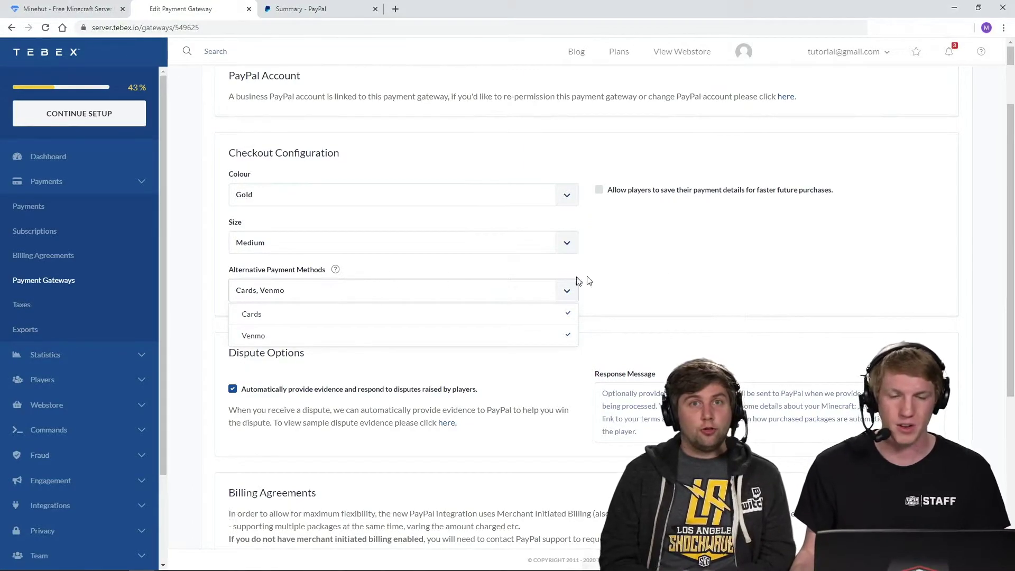
{"action": "left_click", "coordinate": [680, 277]}
- Save the PayPal gateway settings with UPDATE and open the public MHTUT webstore
{"action": "scroll", "coordinate": [512, 331], "scroll_direction": "down", "scroll_amount": 3}
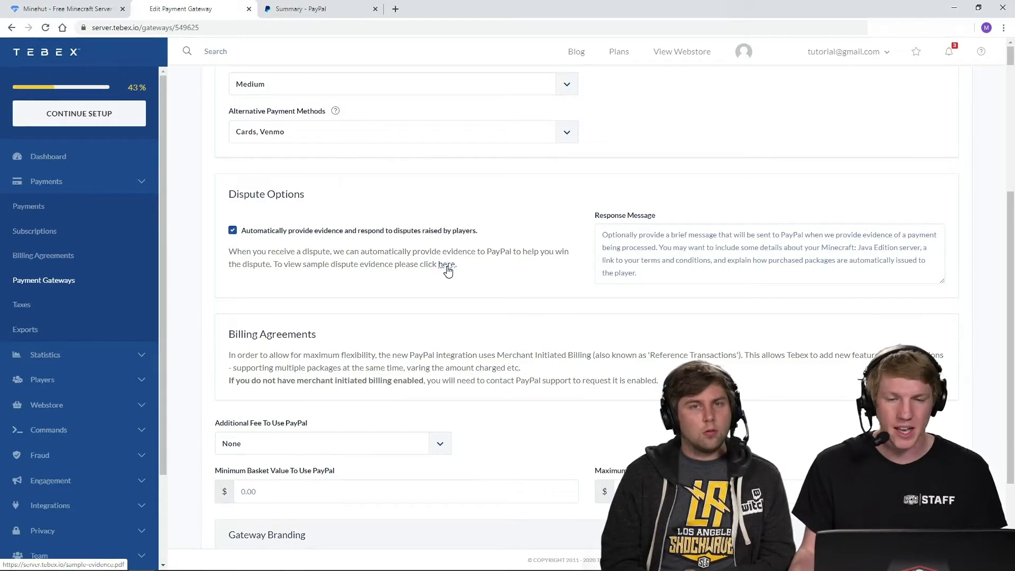
{"action": "scroll", "coordinate": [460, 297], "scroll_direction": "down", "scroll_amount": 3}
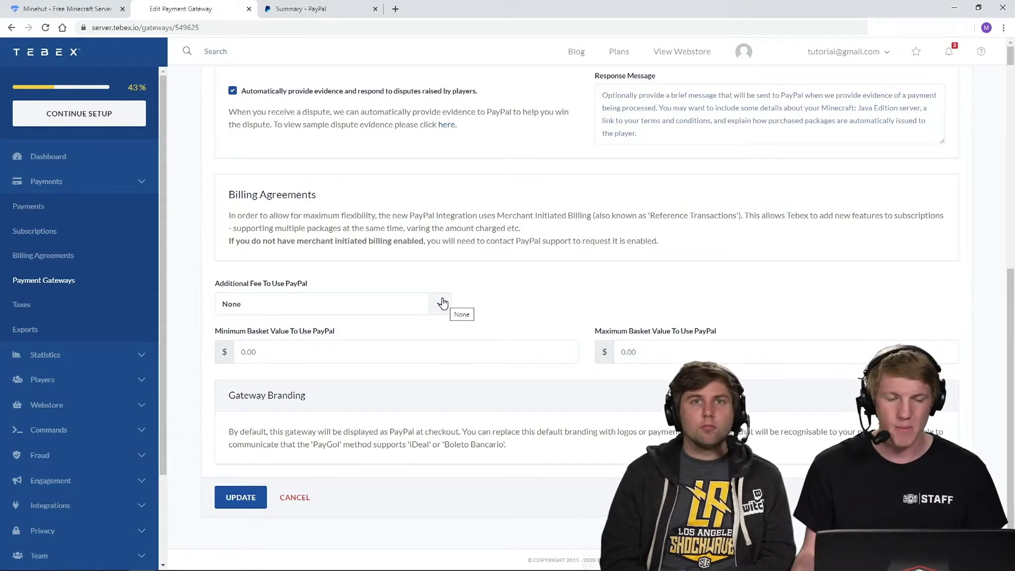
{"action": "left_click", "coordinate": [247, 499]}
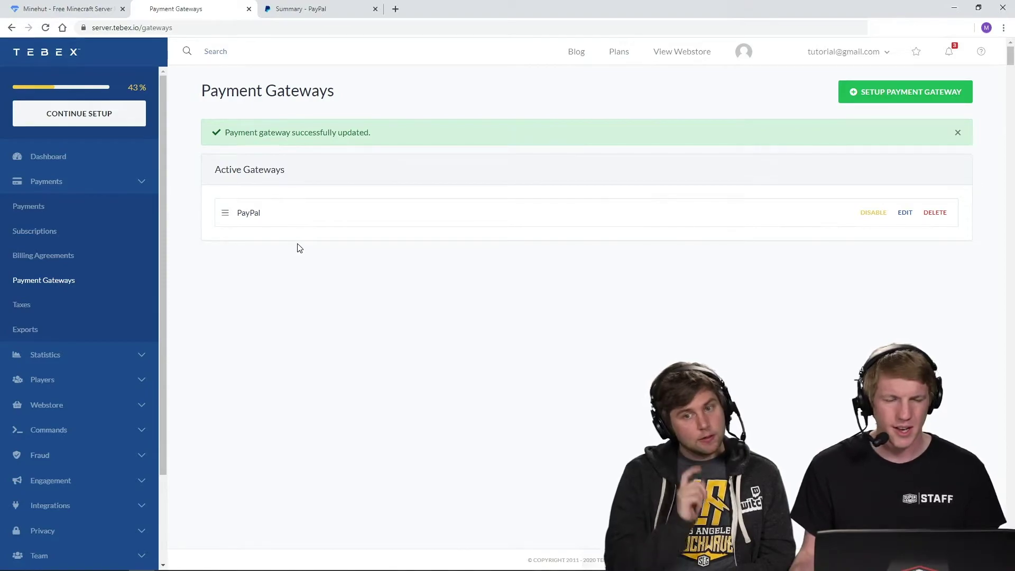
{"action": "left_click", "coordinate": [689, 55]}
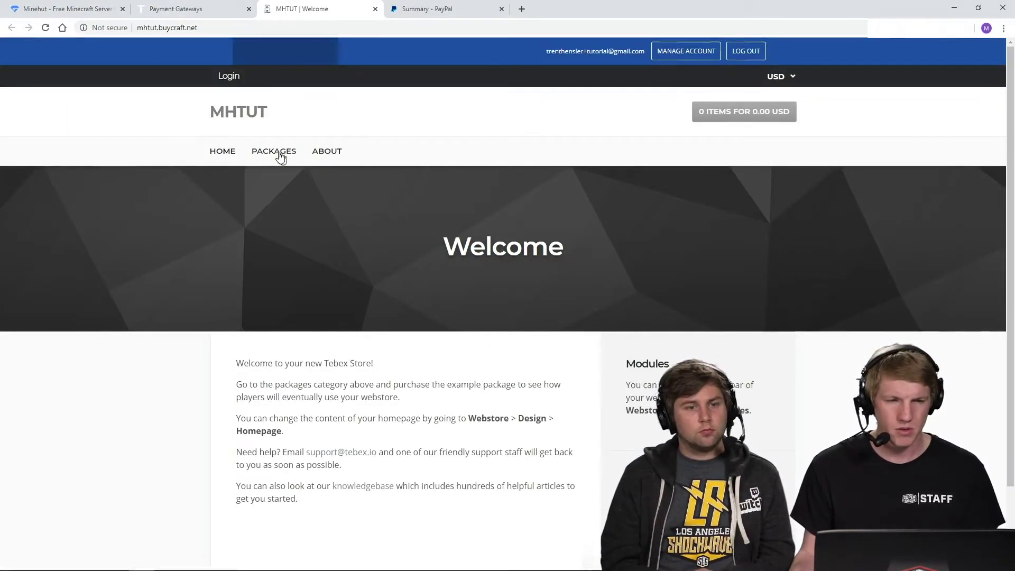
- Add the Donator Rank package to the basket and submit the player's username
{"action": "left_click", "coordinate": [275, 150]}
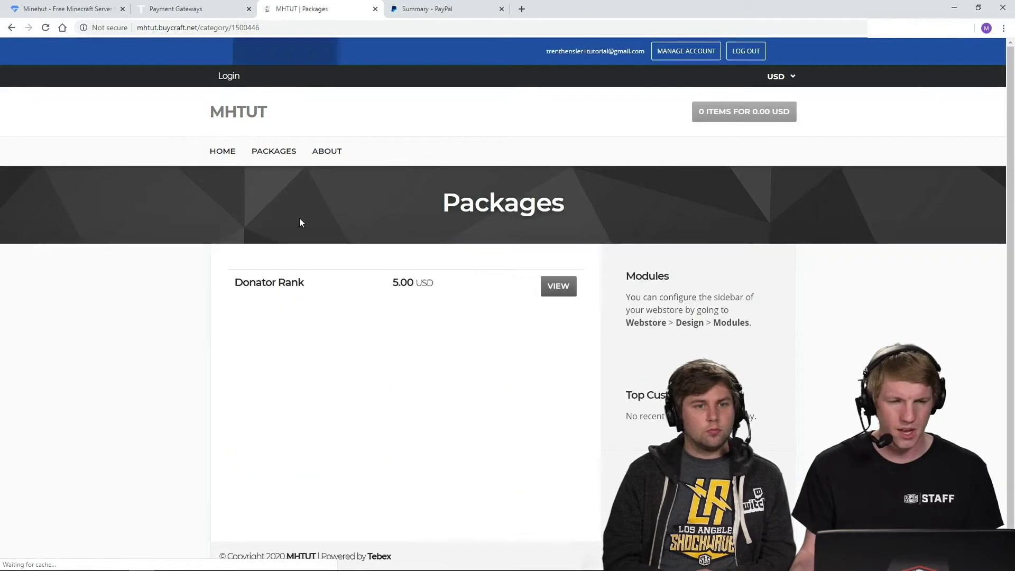
{"action": "left_click", "coordinate": [558, 288]}
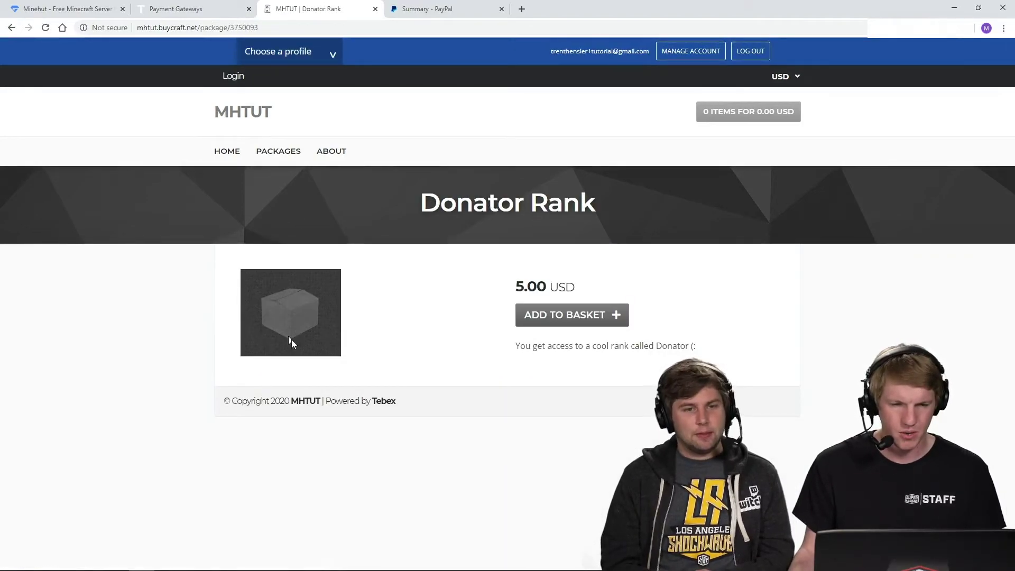
{"action": "left_click", "coordinate": [569, 314]}
{"action": "left_click", "coordinate": [396, 302]}
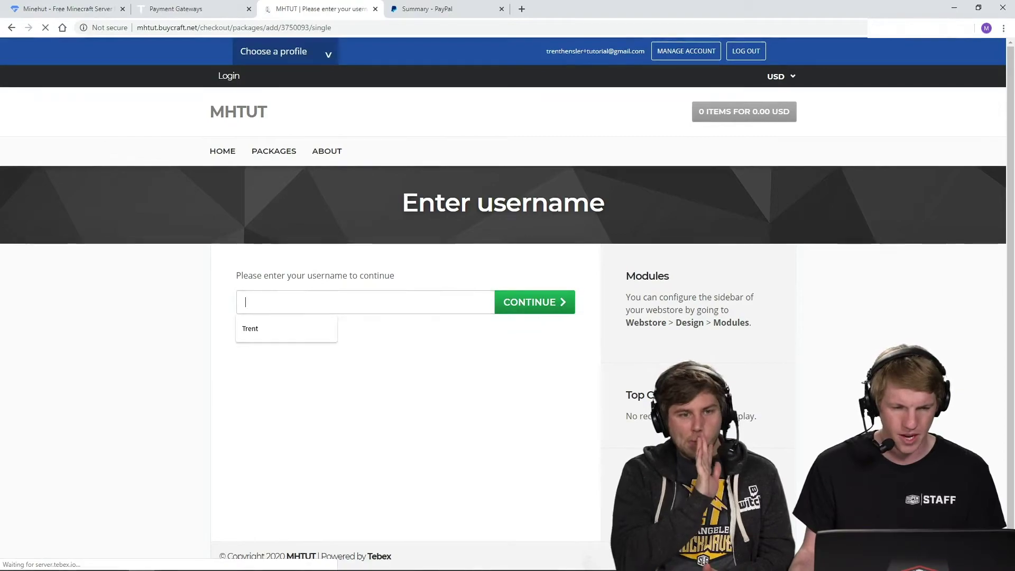
{"action": "type", "text": "Trent"}
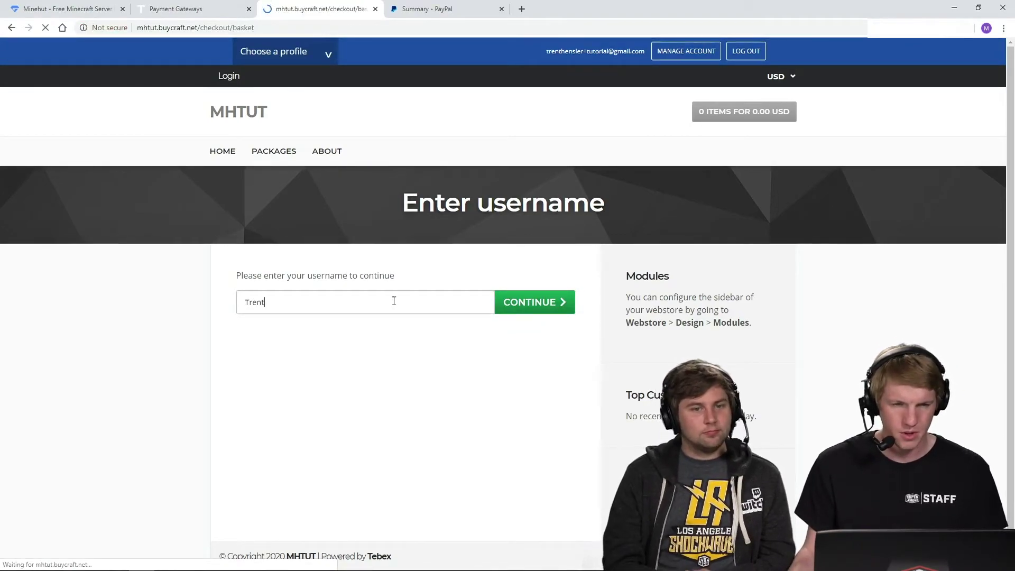
{"action": "key", "text": "Return"}
- Select PayPal as the payment method for the 5.00 USD checkout
{"action": "scroll", "coordinate": [394, 300], "scroll_direction": "down", "scroll_amount": 4}
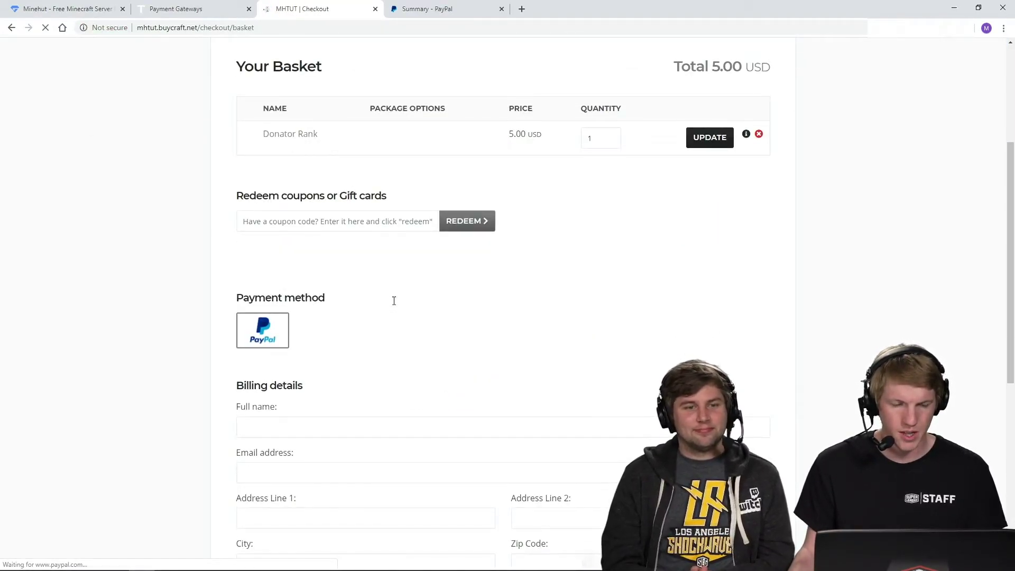
{"action": "left_click", "coordinate": [264, 334]}
{"action": "scroll", "coordinate": [224, 331], "scroll_direction": "down", "scroll_amount": 7}
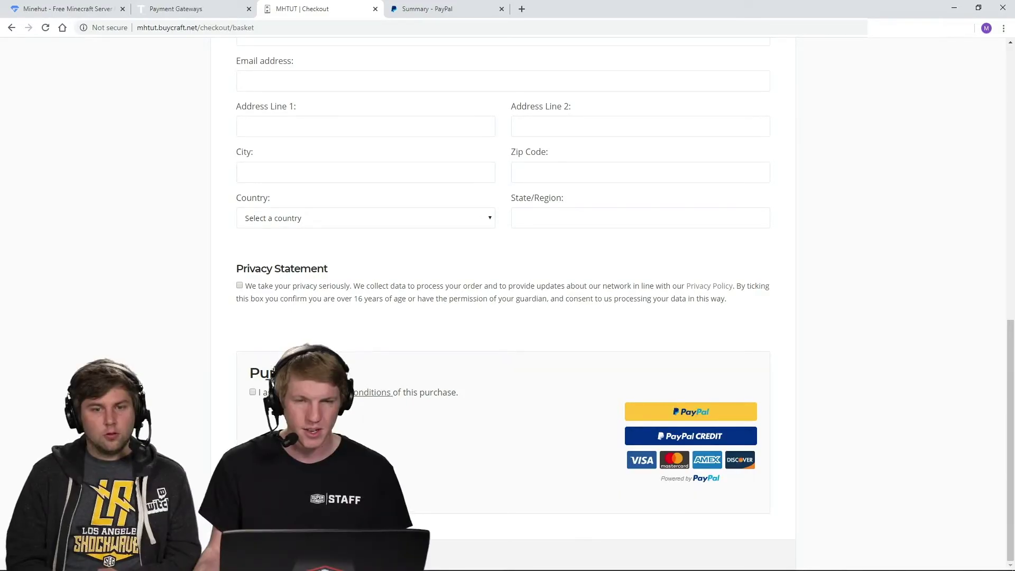
{"action": "scroll", "coordinate": [217, 396], "scroll_direction": "up", "scroll_amount": 10}
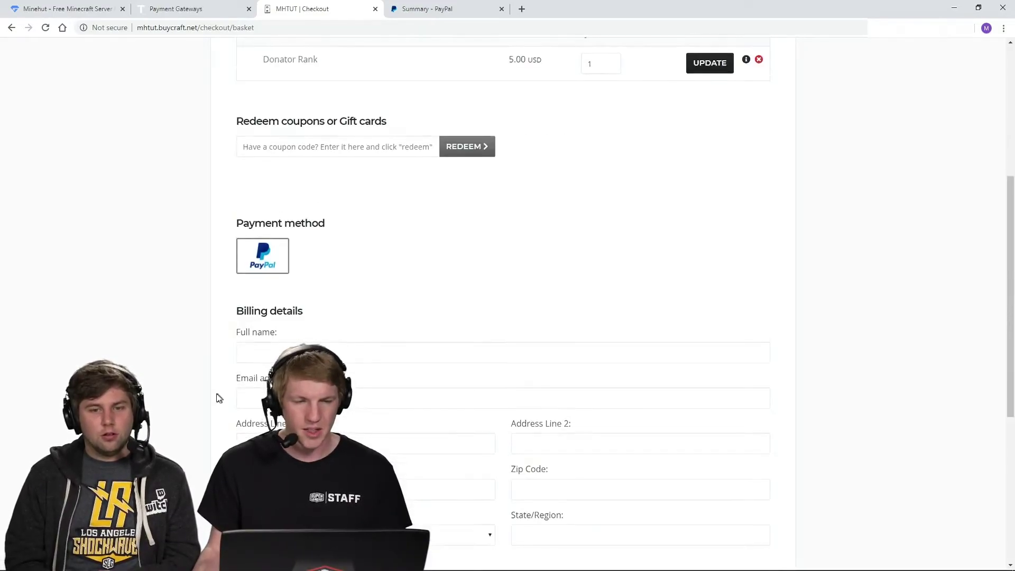
{"action": "scroll", "coordinate": [347, 331], "scroll_direction": "down", "scroll_amount": 6}
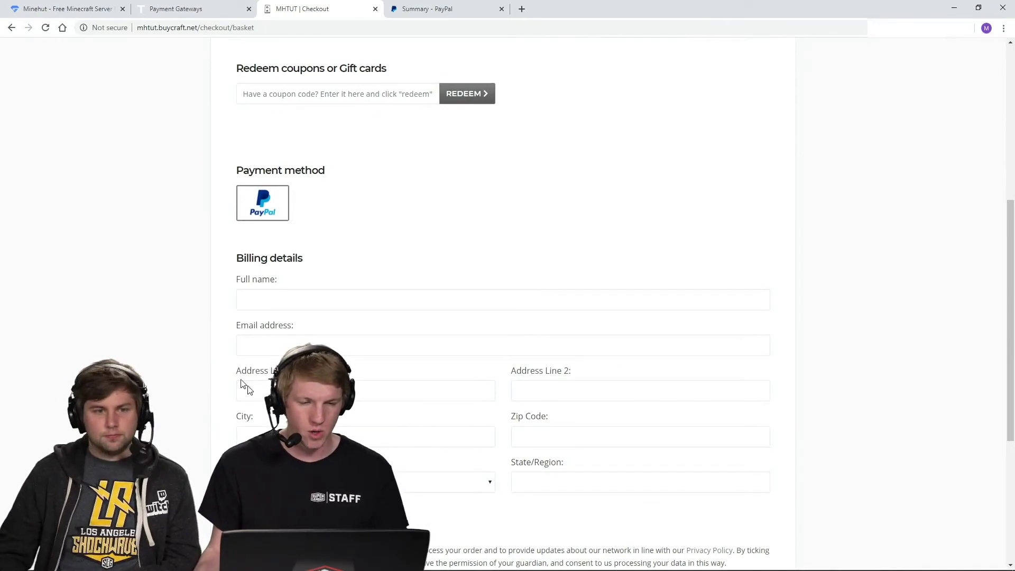